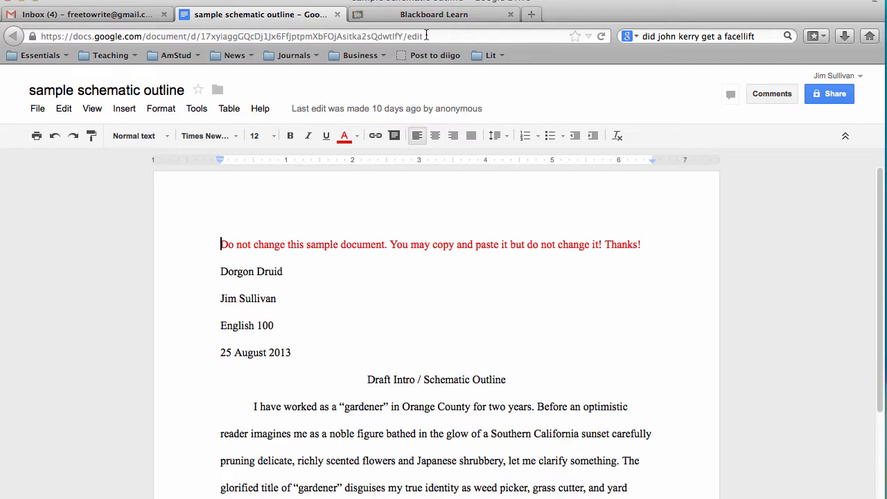
- Select the outline document's web address and bring up its Sharing settings
click(434, 36)
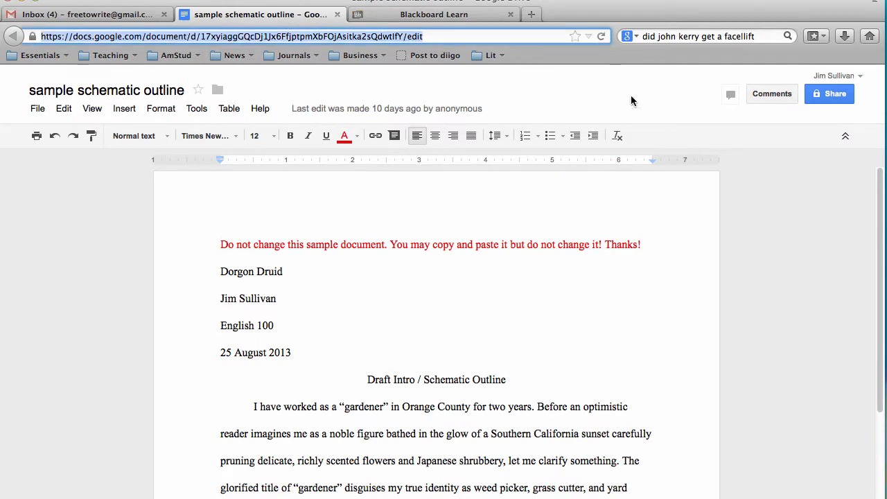
click(837, 95)
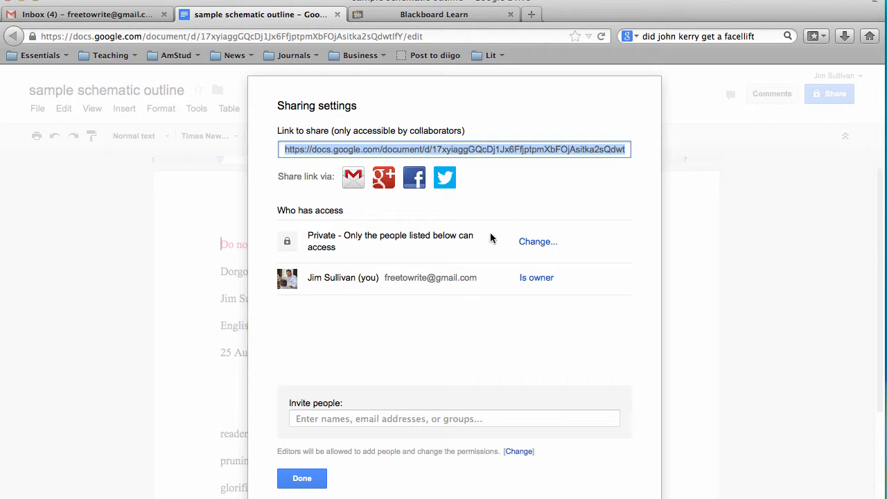
- Change sharing to Anyone with the link with Can view access, save, and close the dialog
click(539, 245)
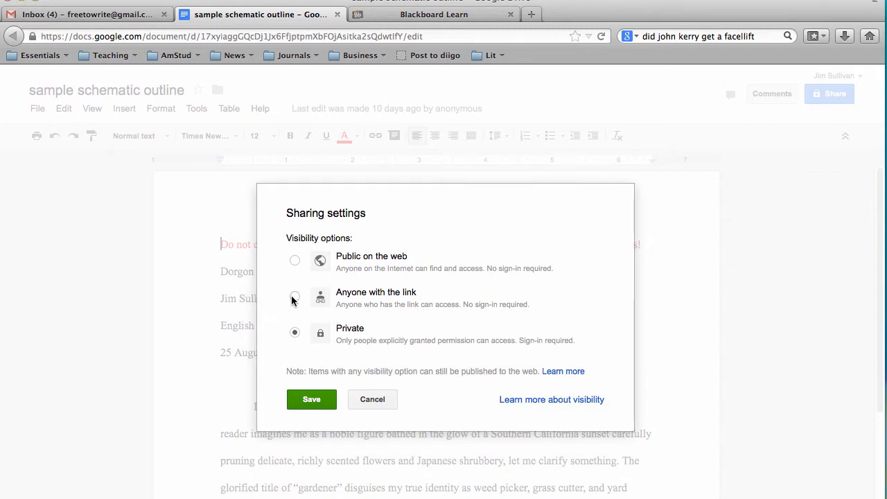
click(295, 296)
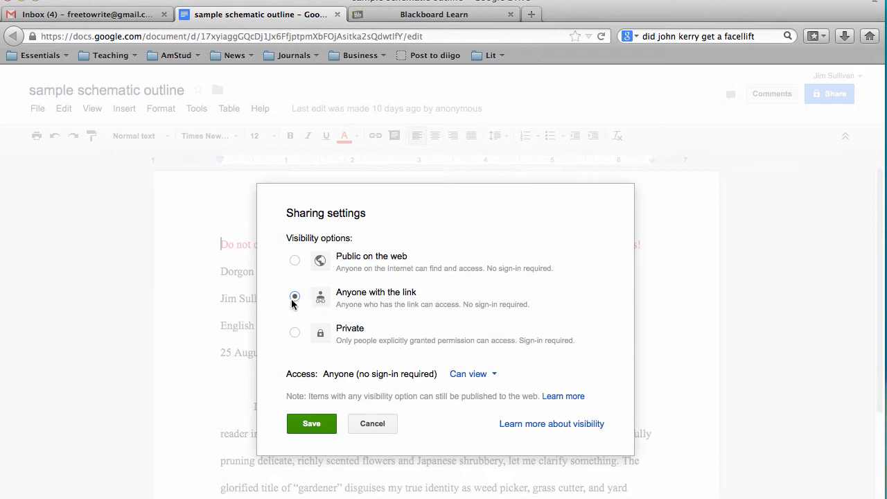
click(494, 378)
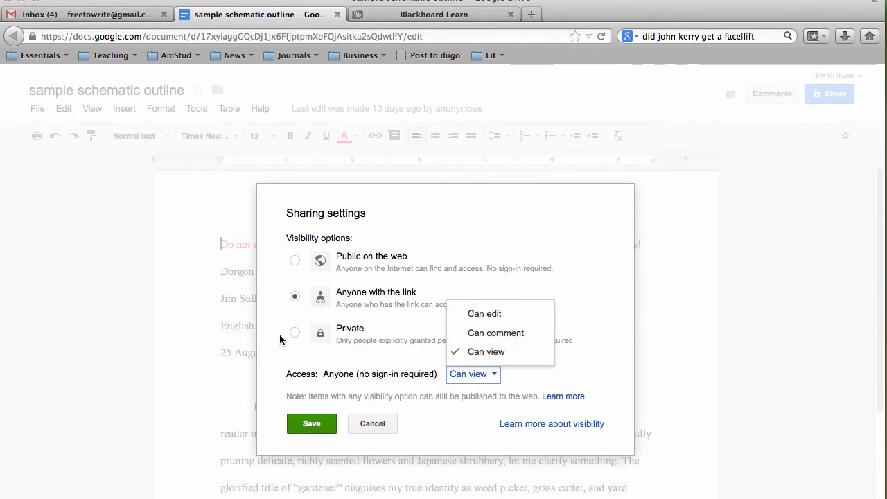
click(489, 353)
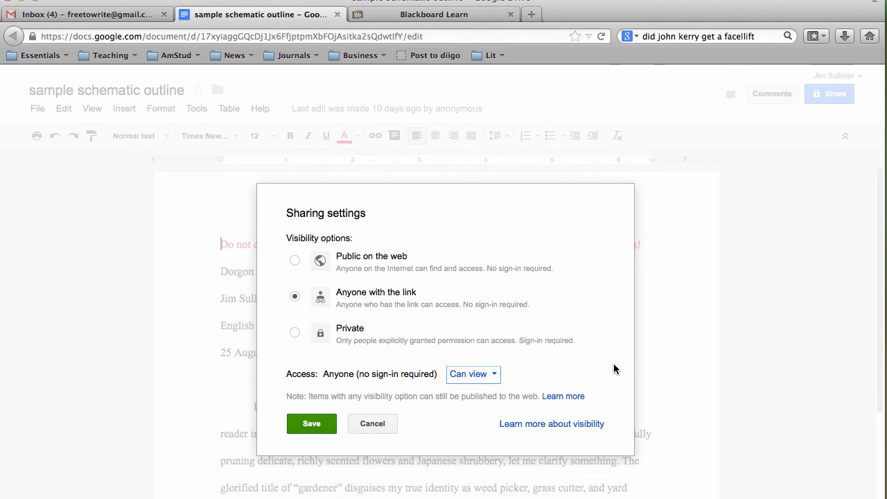
click(312, 424)
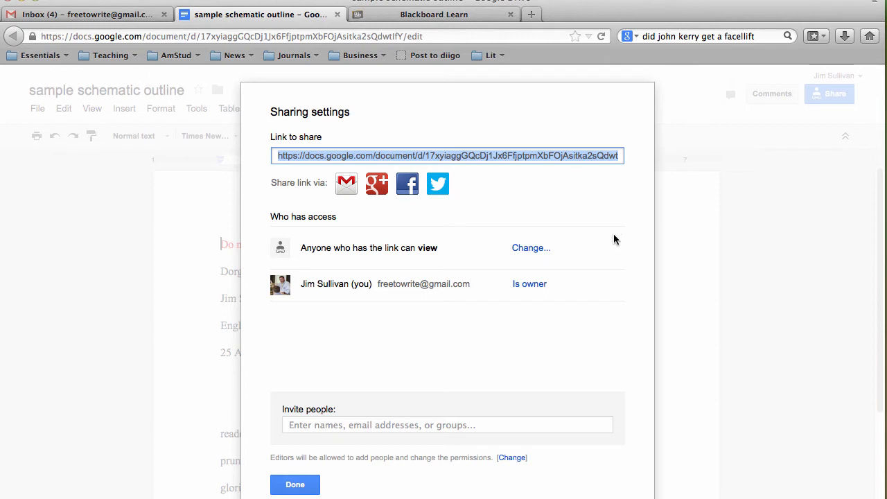
click(300, 484)
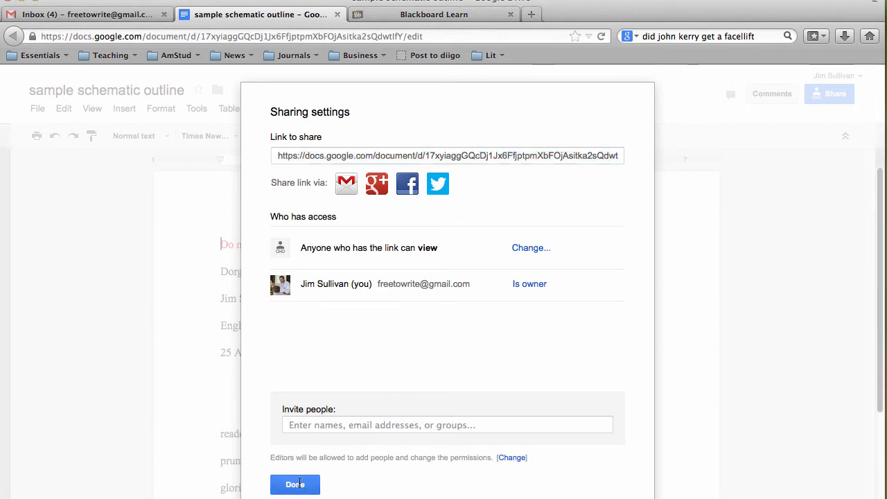
- In the Blackboard reply form, replace the Subject with 'Jim's Paper 1, Draft 1'
click(458, 18)
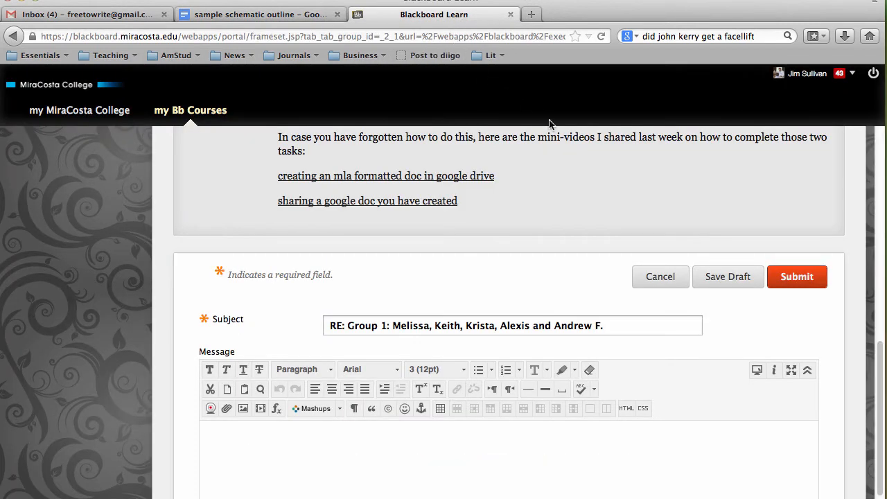
scroll(560, 166, down, 5)
scroll(560, 166, up, 3)
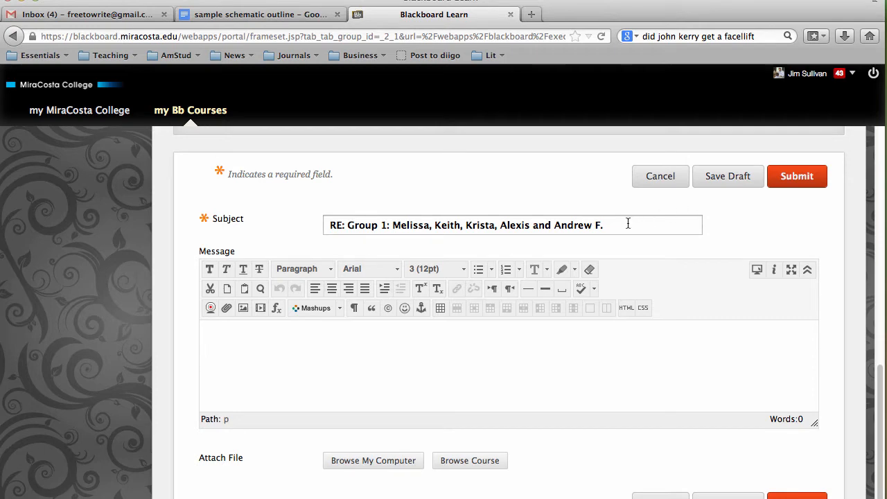
drag(627, 223, 274, 221)
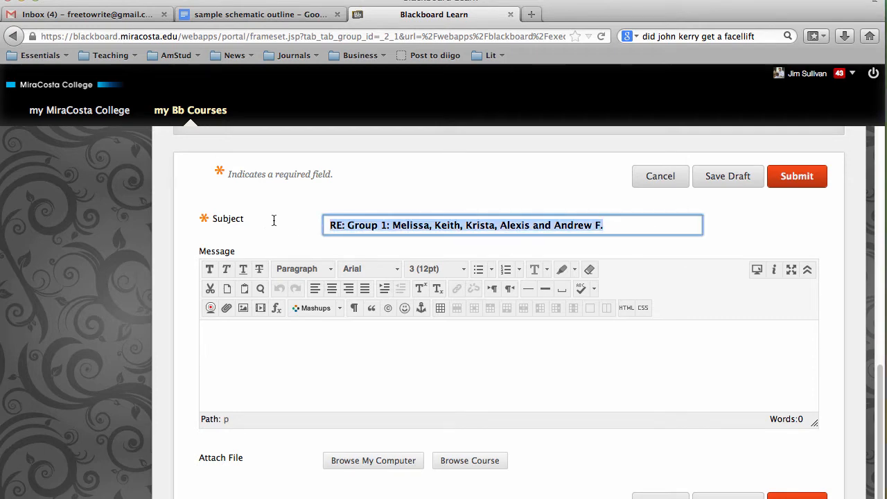
text(Jim')
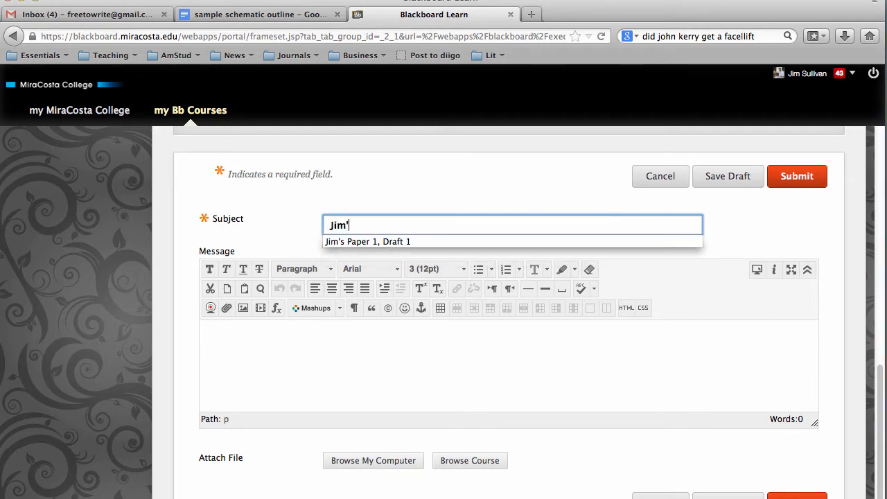
text(s Paper 1, Draft 1)
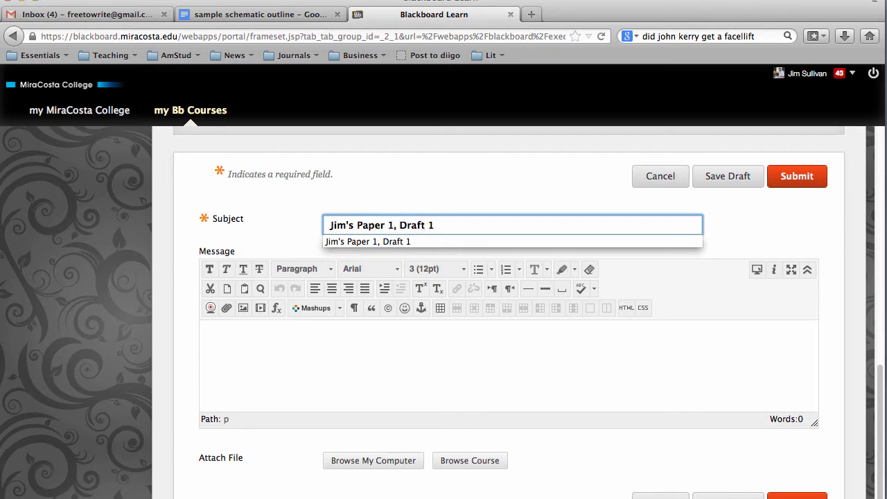
key(Down)
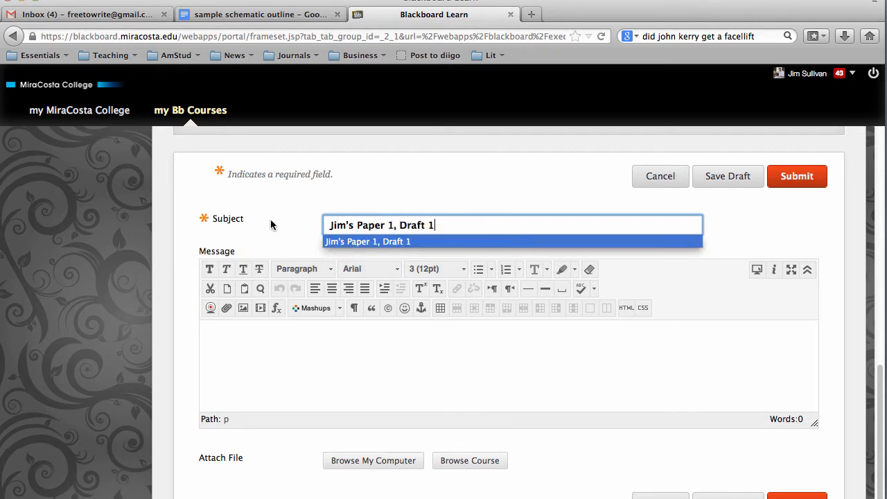
key(Return)
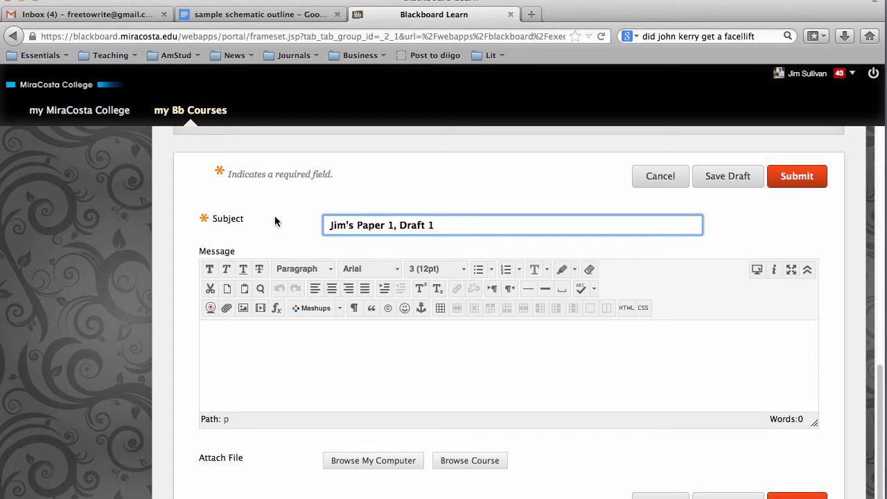
click(250, 335)
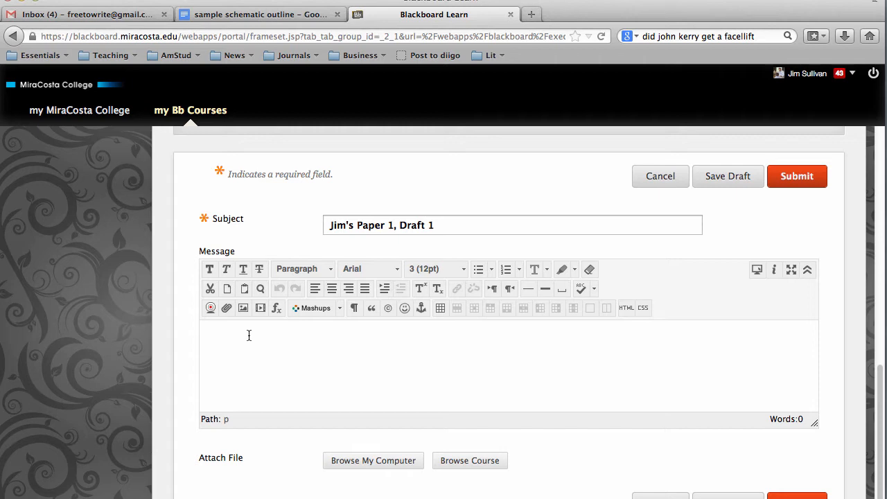
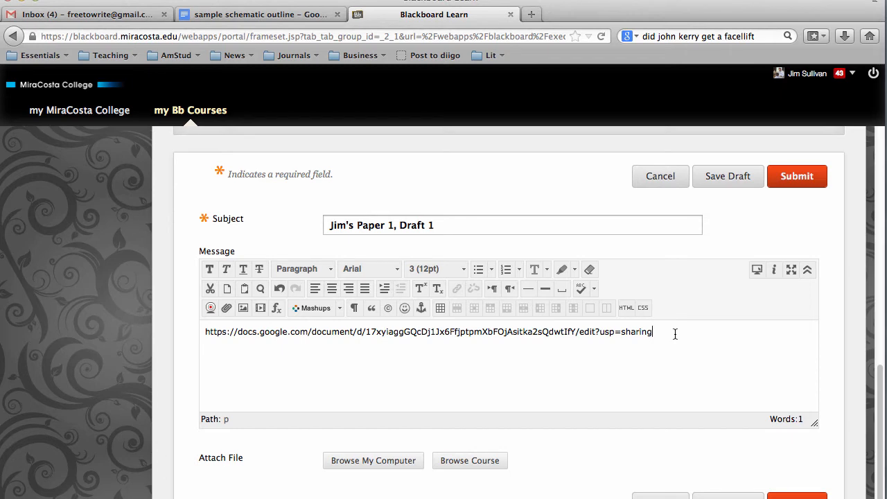
drag(675, 334, 199, 334)
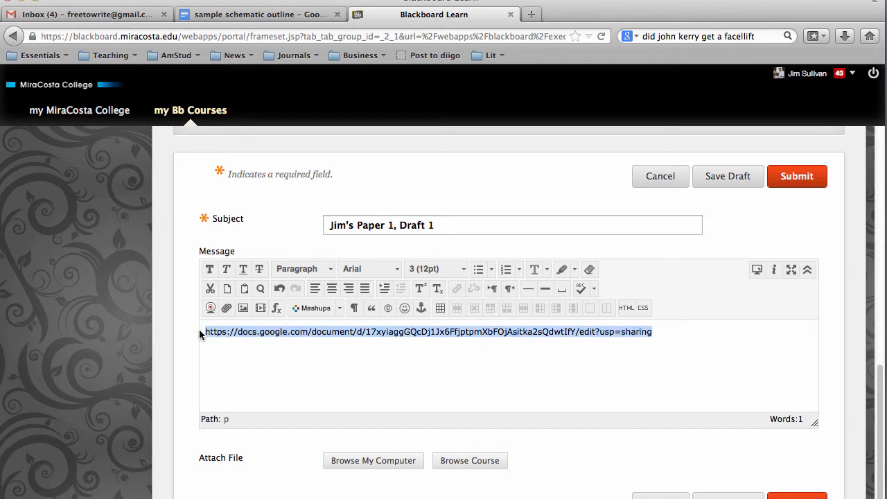
key(BackSpace)
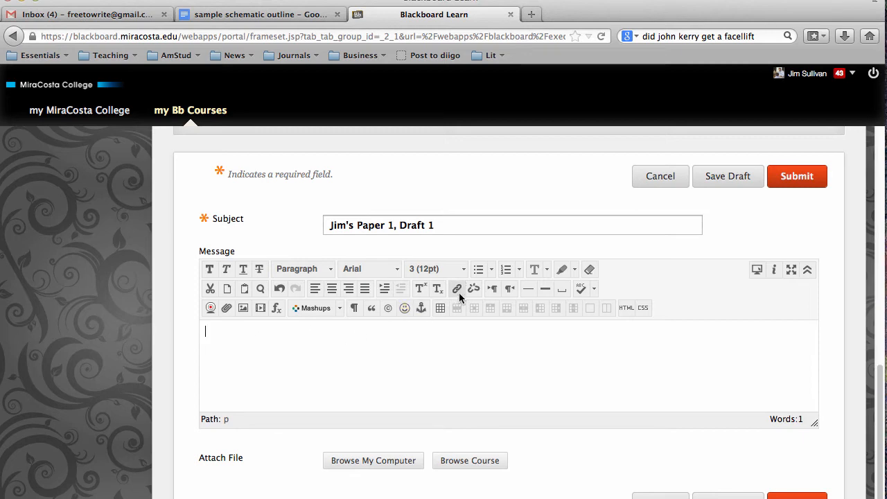
- Write 'Here is my first draft; I would love some help with connecting to the course readings effectively.' and select 'my first draft'
click(210, 335)
text(Here is my first draft;)
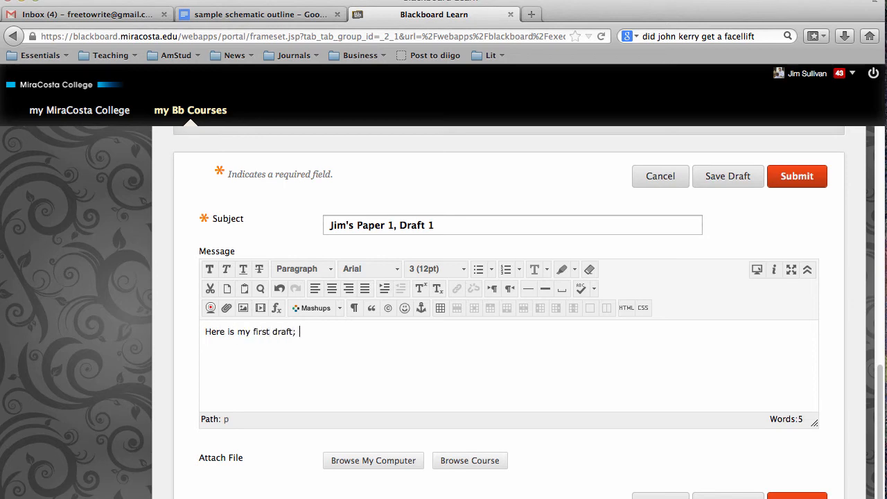
text( I would love t)
key(BackSpace)
text(some help with)
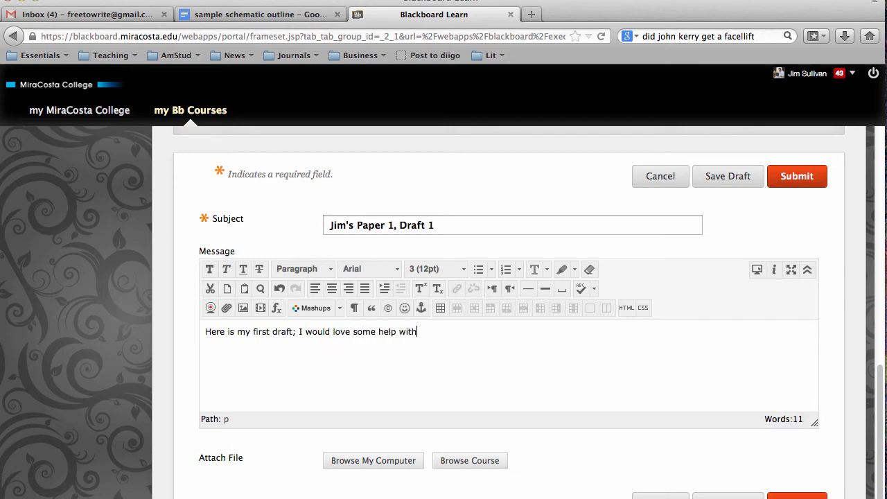
text( connecting to the course readi)
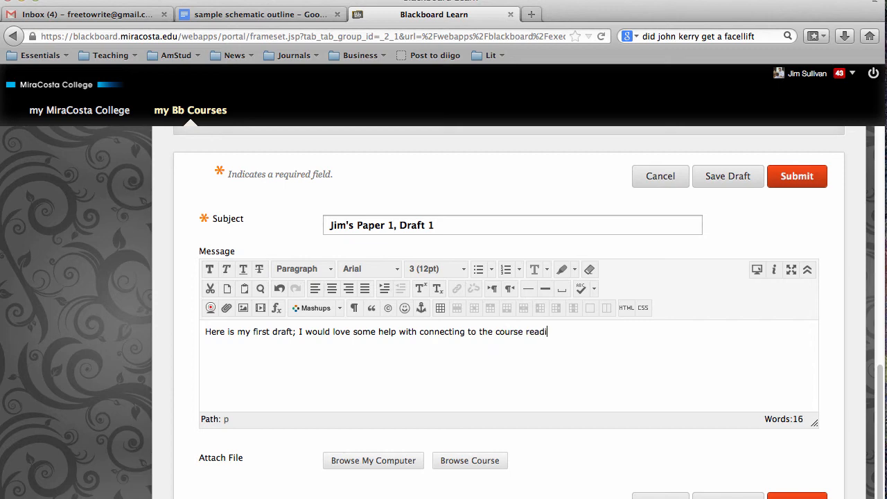
text(ngs w)
key(BackSpace)
text(effectively.)
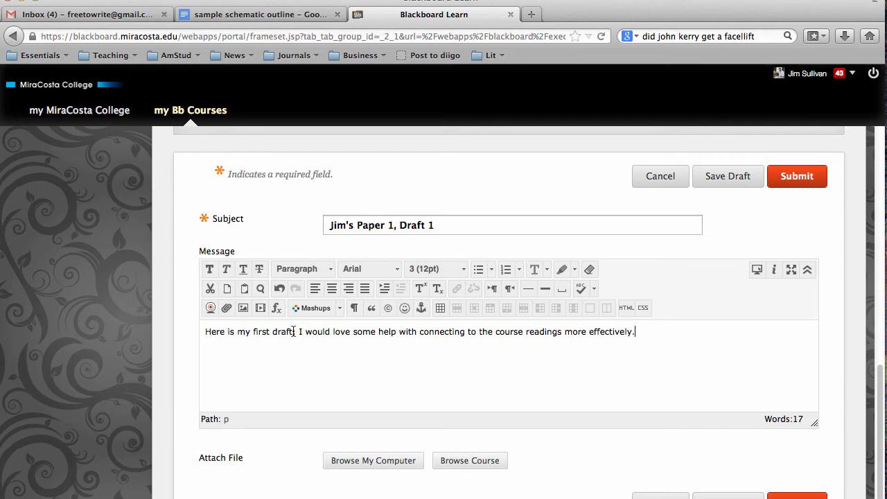
drag(293, 331, 237, 333)
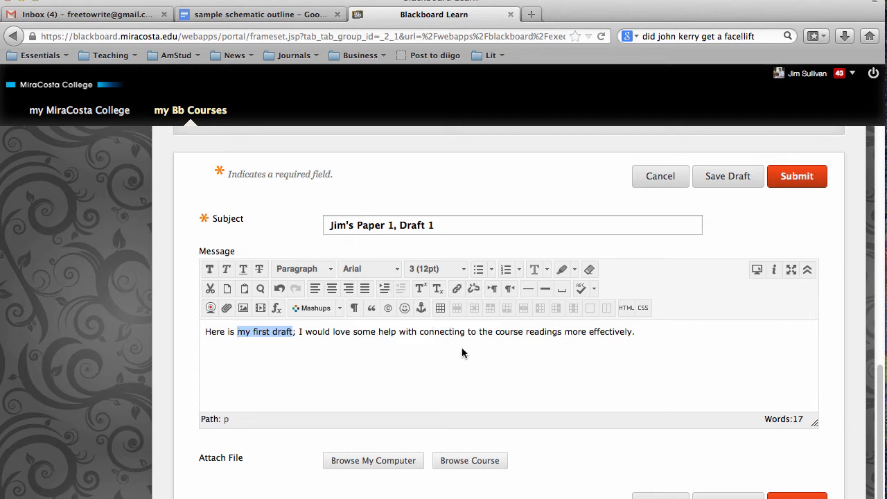
- Start a link on the selected phrase and paste the shared Google Doc URL as its Link Path
click(457, 290)
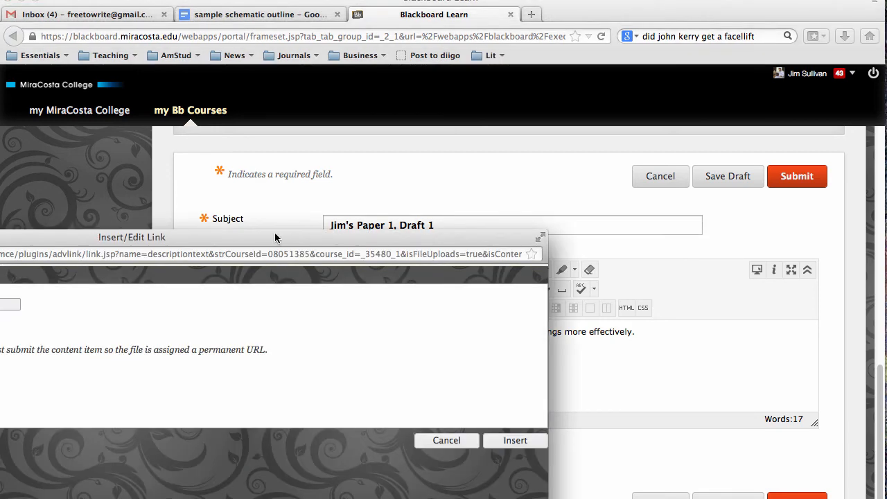
drag(275, 238, 589, 24)
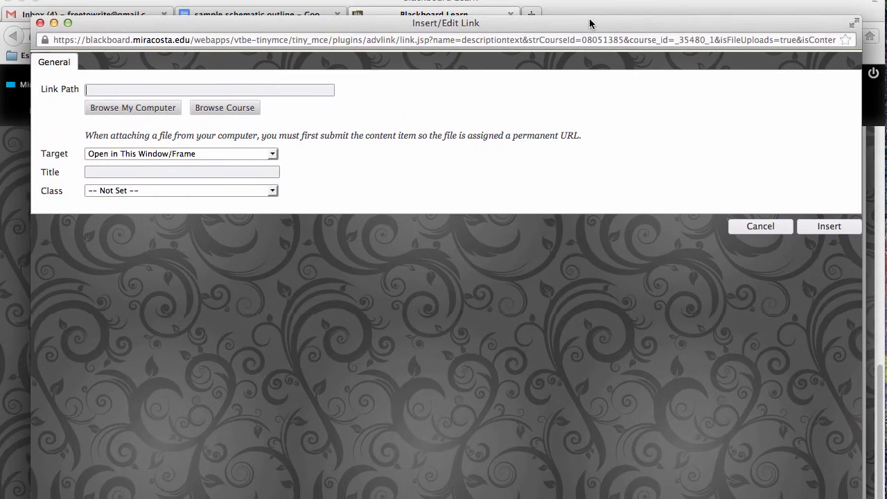
click(107, 90)
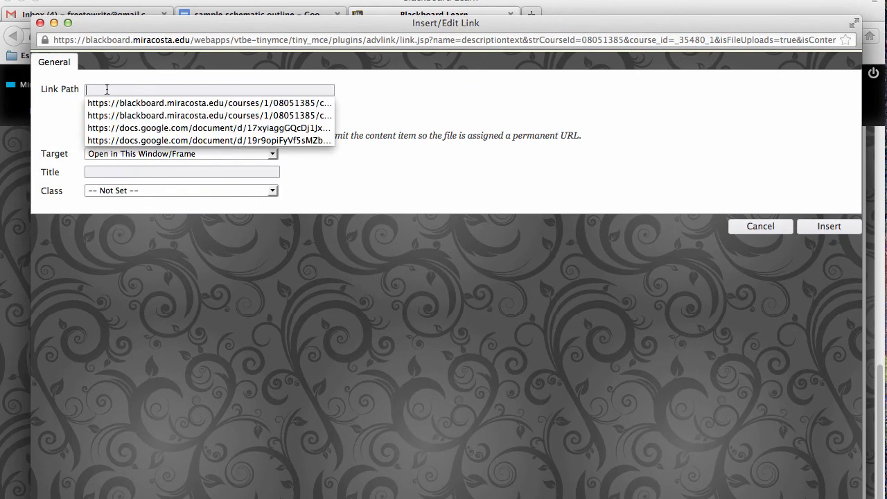
click(107, 89)
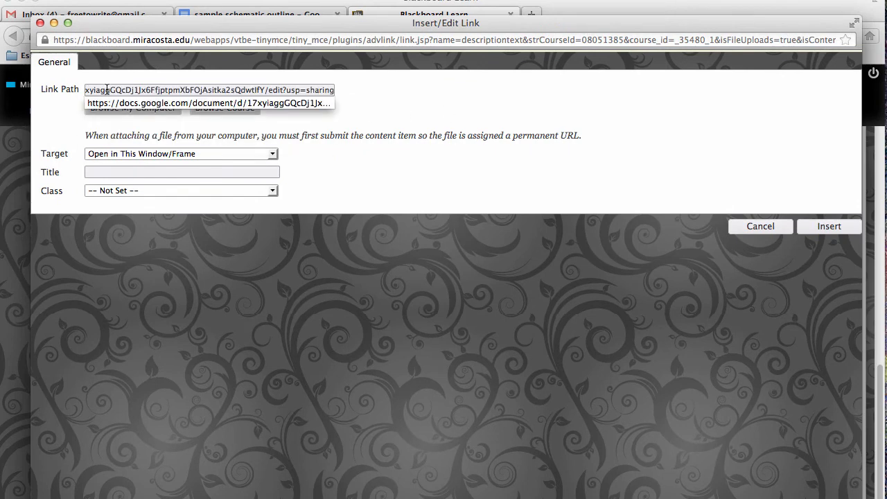
click(564, 122)
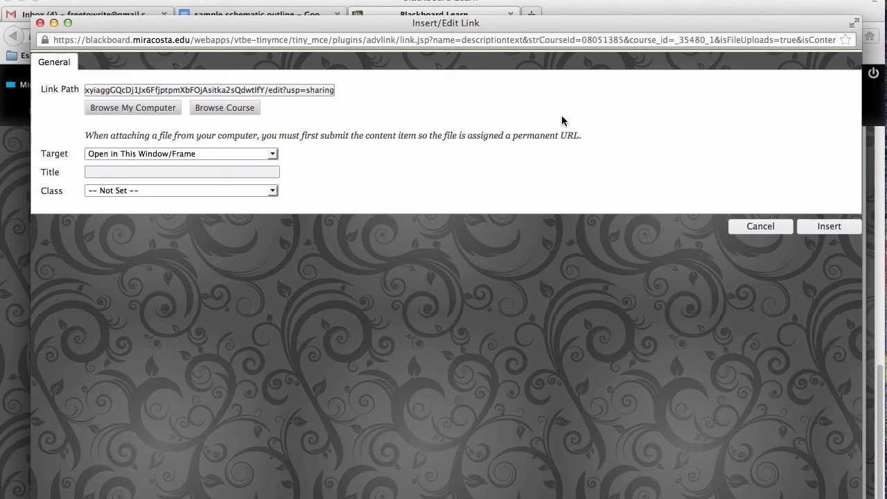
- Set the link Target to Open in New Window, title it 'Jim P1', and insert it
click(273, 155)
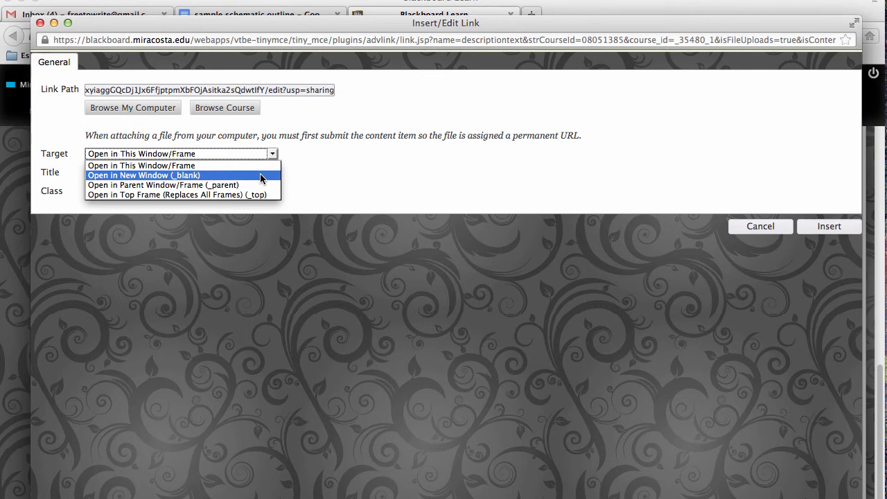
click(261, 177)
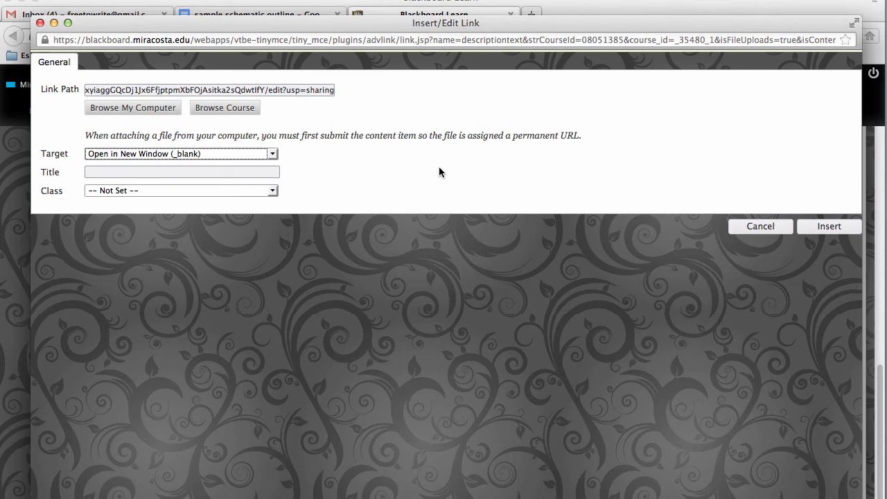
click(103, 172)
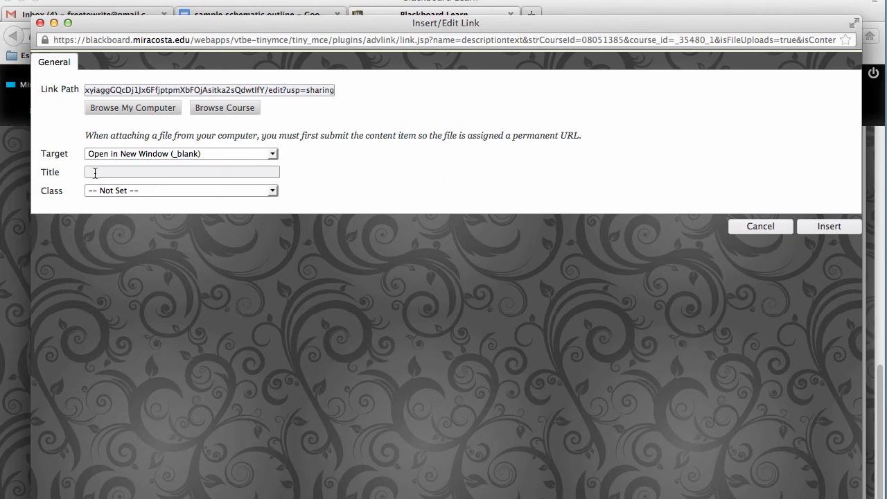
text(Jim)
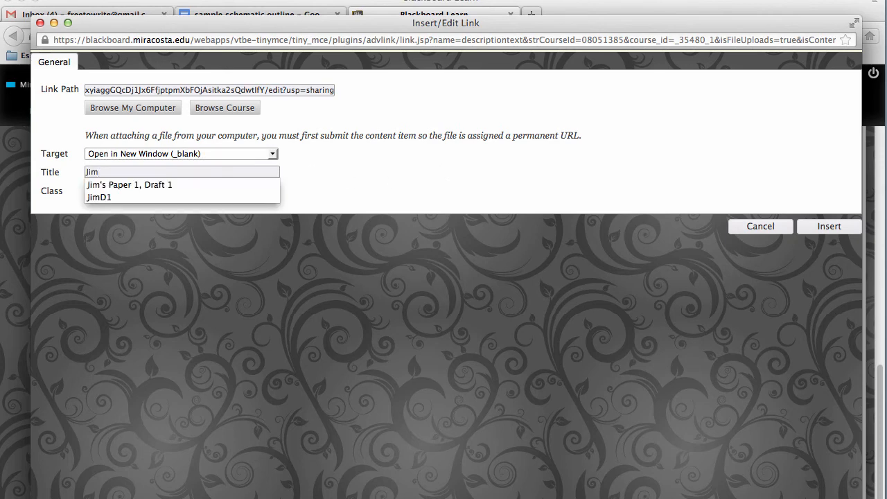
text( P1)
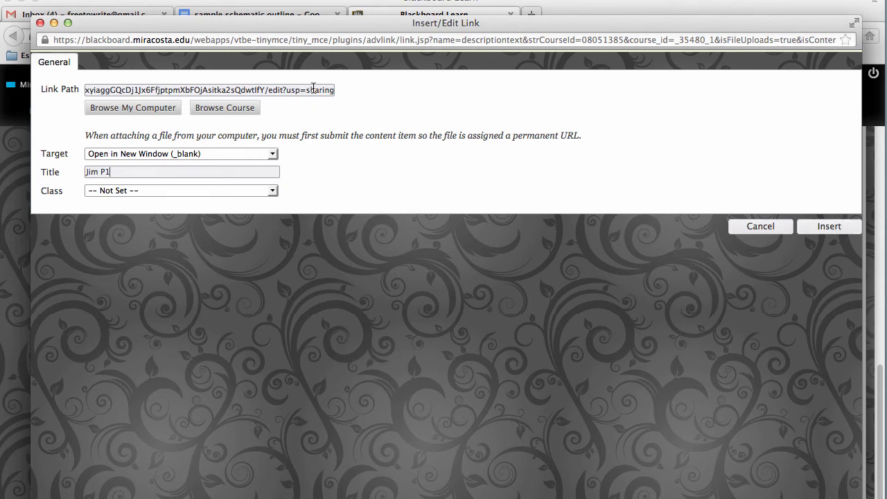
click(274, 154)
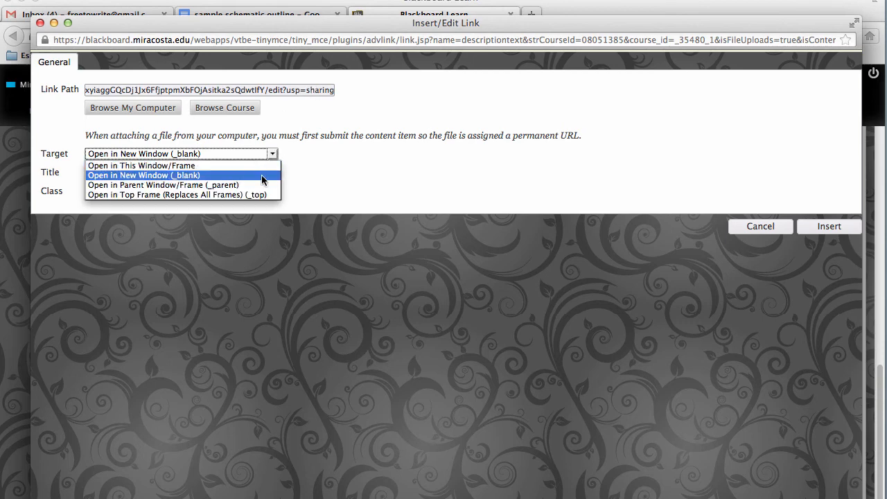
click(261, 177)
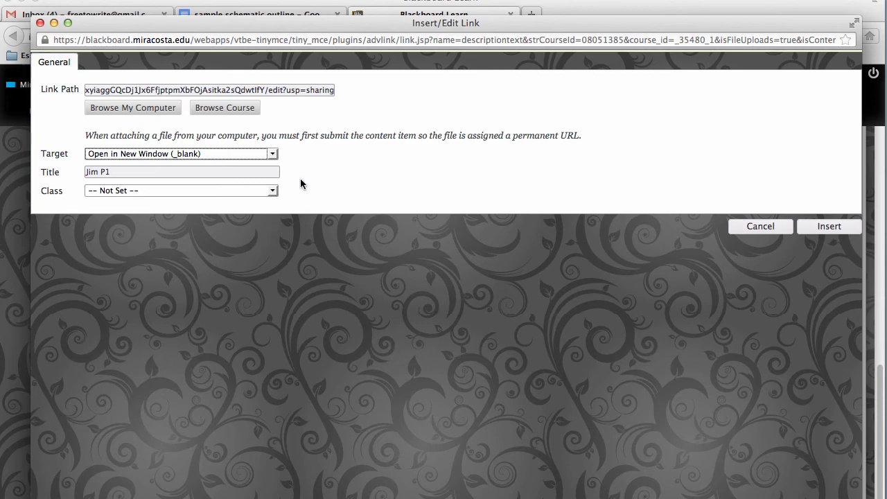
click(826, 227)
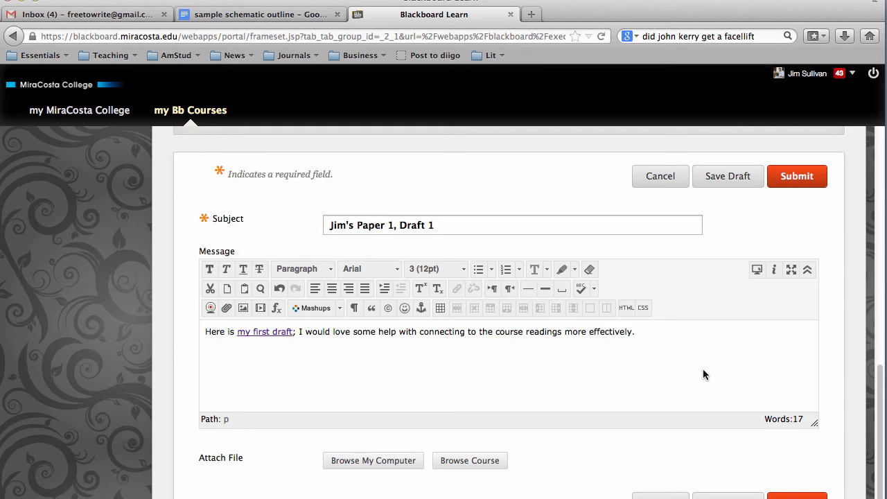
- Preview the message and follow the 'my first draft' link to confirm it opens the Google Doc
click(757, 273)
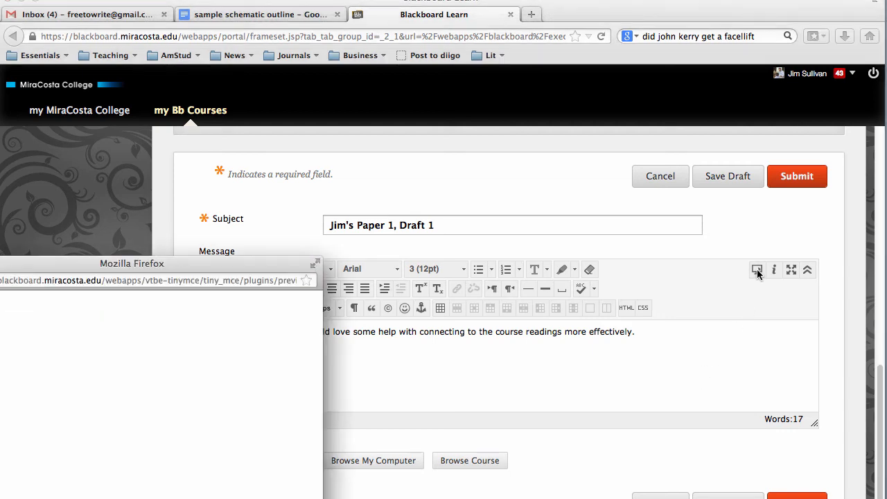
drag(218, 264, 499, 99)
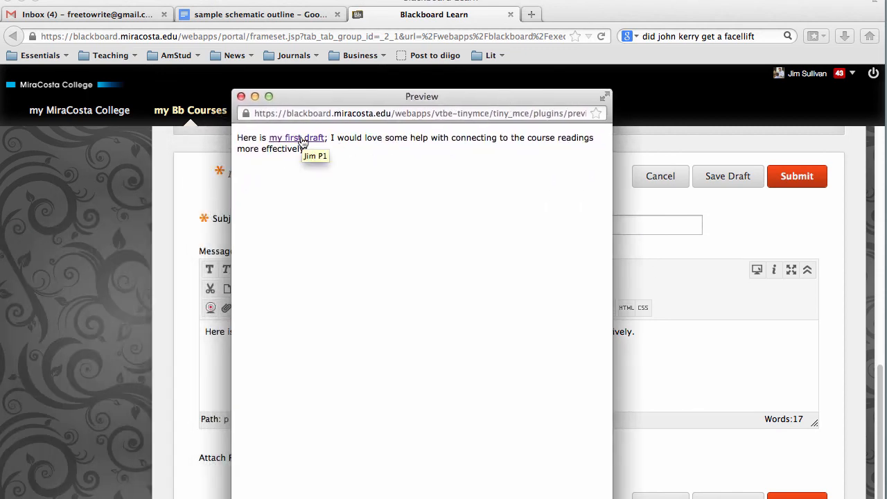
click(299, 137)
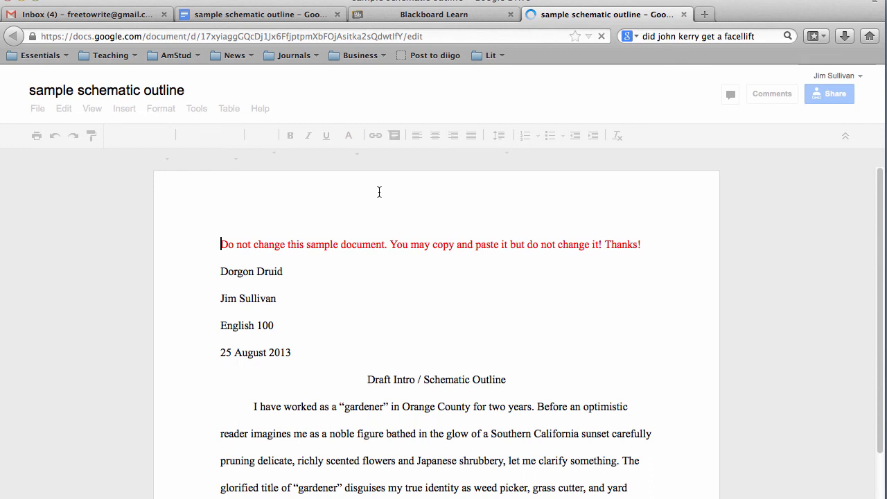
- Switch from the Google Doc tab back to the Blackboard reply form
click(485, 15)
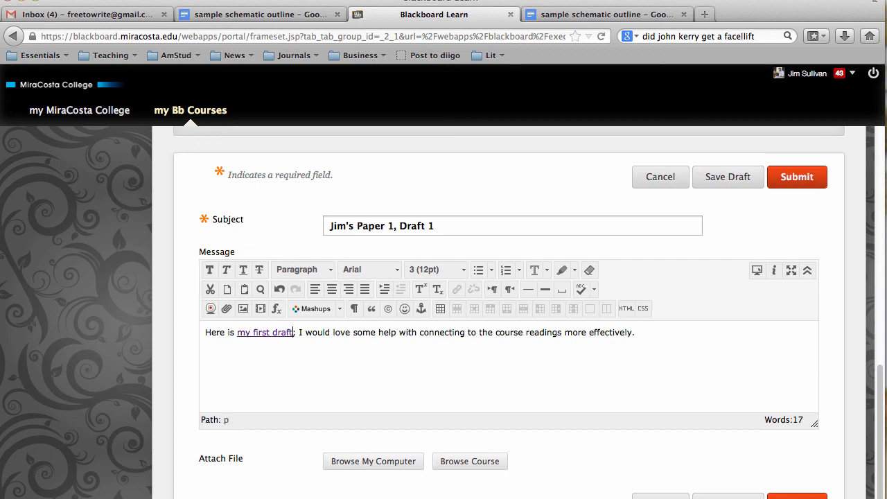
click(712, 0)
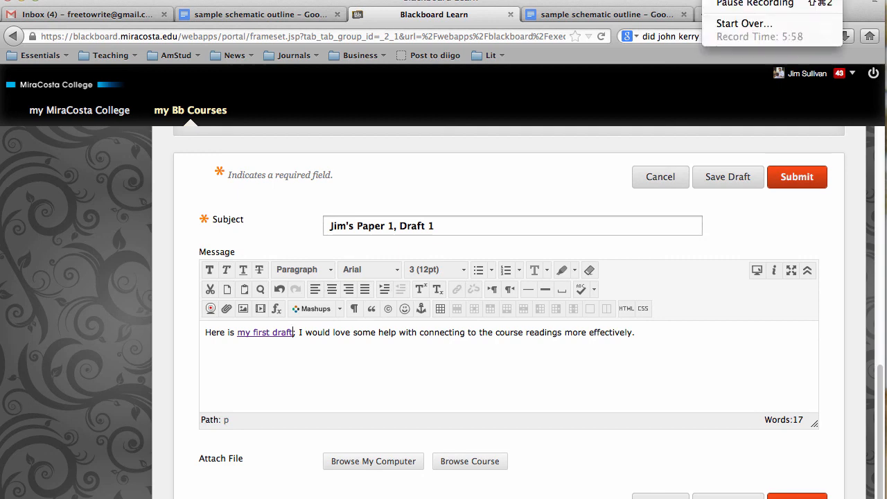